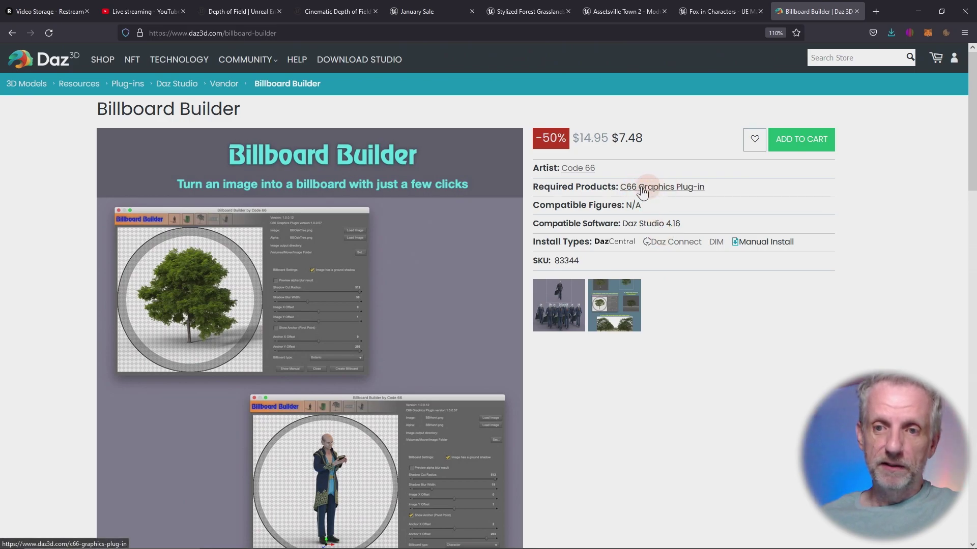
Open the $9.98 C66 Graphics Plug-in page in a new tab, review it, and return to Billboard Builder.
middle_click(668, 189)
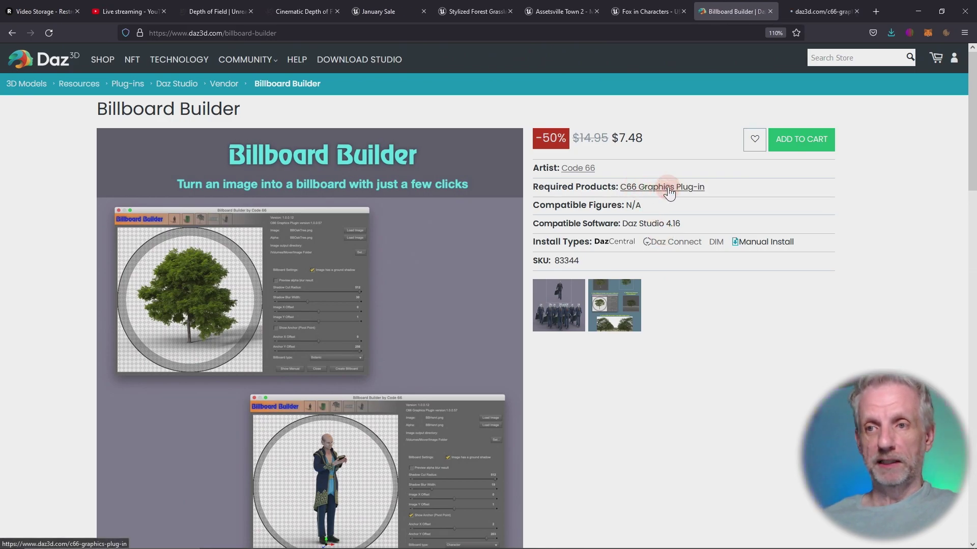
click(821, 12)
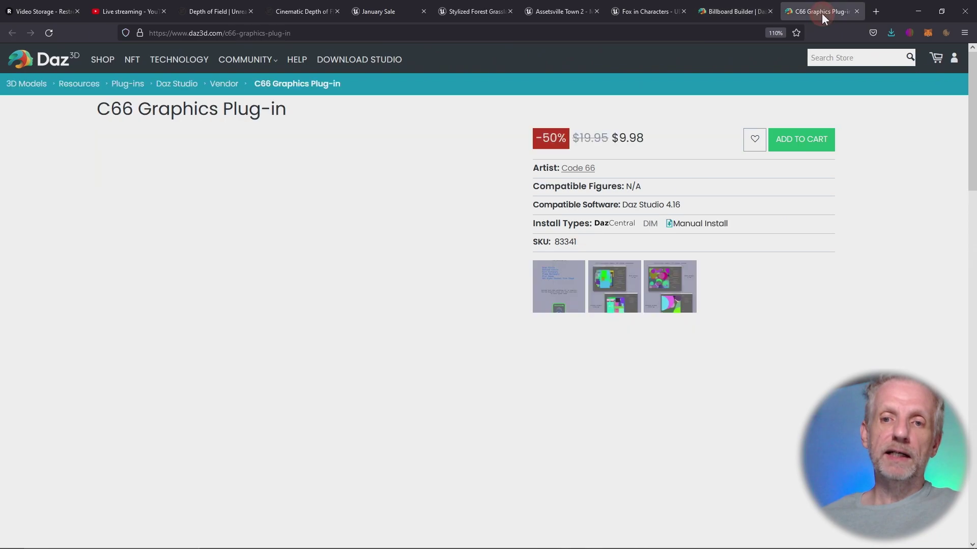
scroll(755, 236, down, 2)
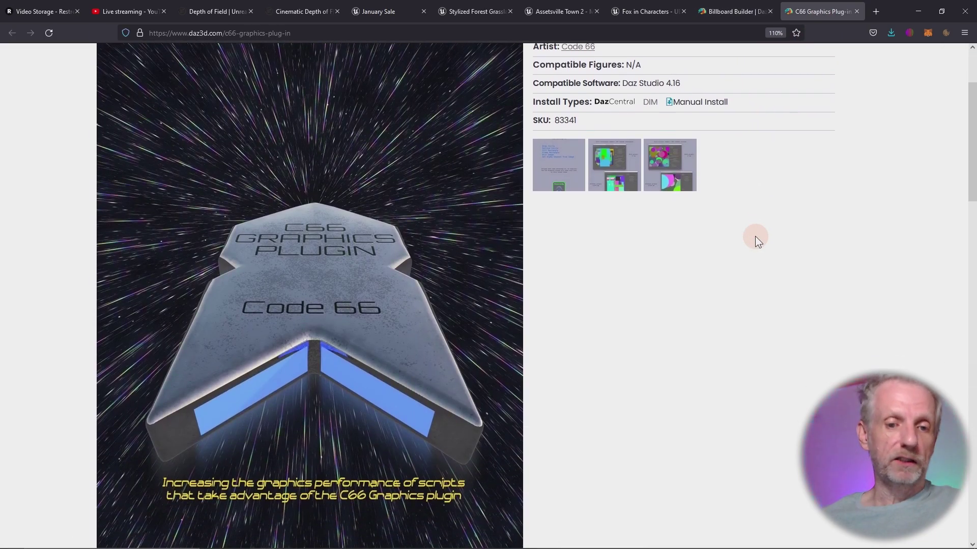
scroll(755, 236, up, 2)
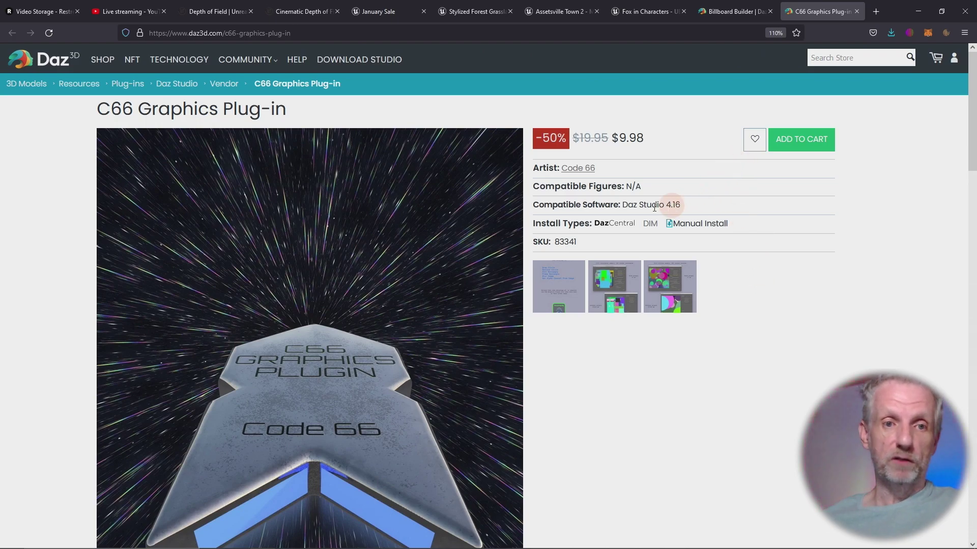
click(739, 11)
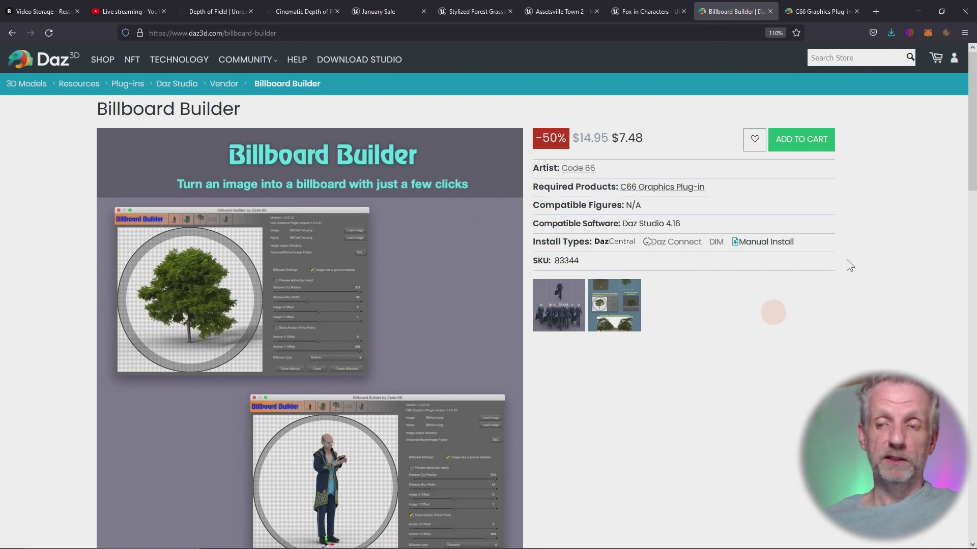
Minimise the browser and close Task Manager to reveal the Bullwarg crowd in the viewport.
click(915, 11)
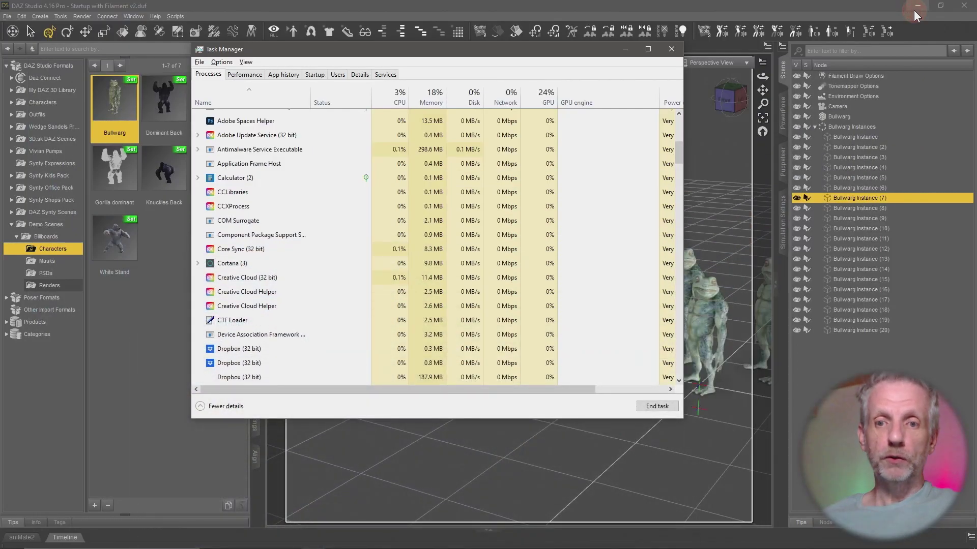
click(627, 51)
click(670, 50)
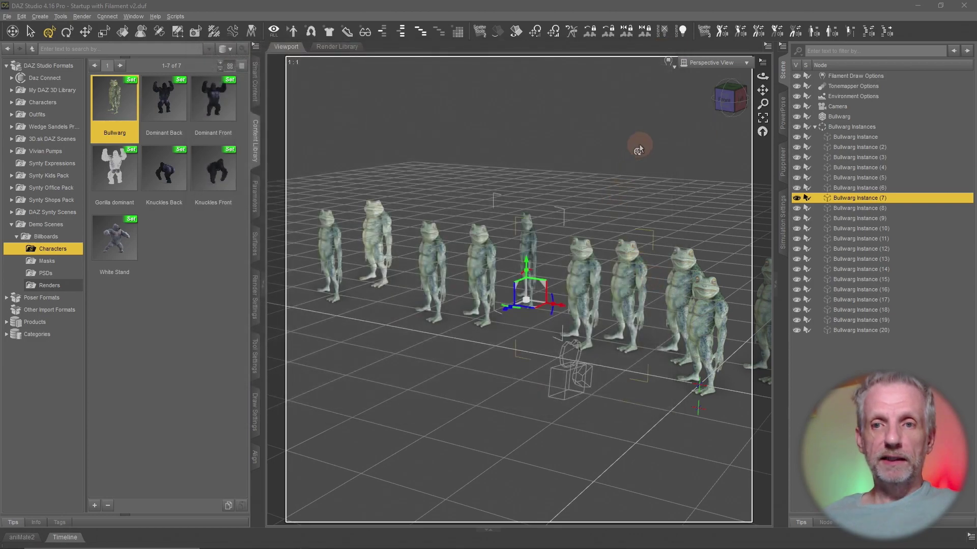
drag(479, 392, 464, 397)
Delete the Bullwarg Instances group, then the original Bullwarg figure, leaving an empty grid.
click(869, 126)
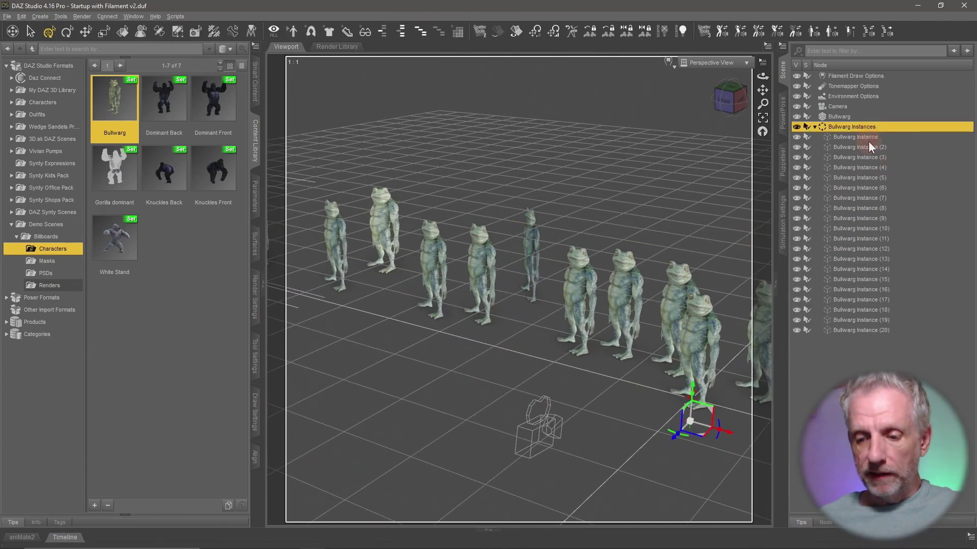
key(Delete)
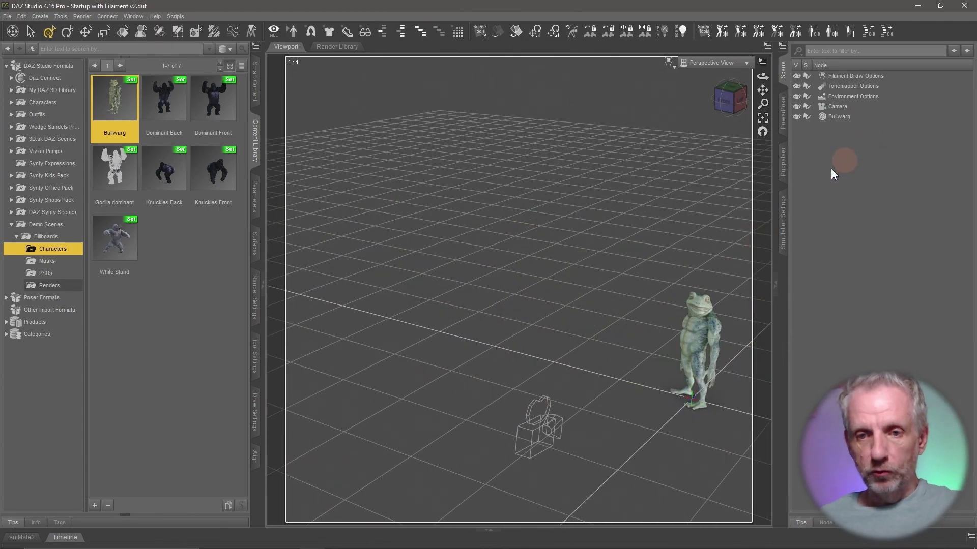
click(853, 117)
key(ctrl+f)
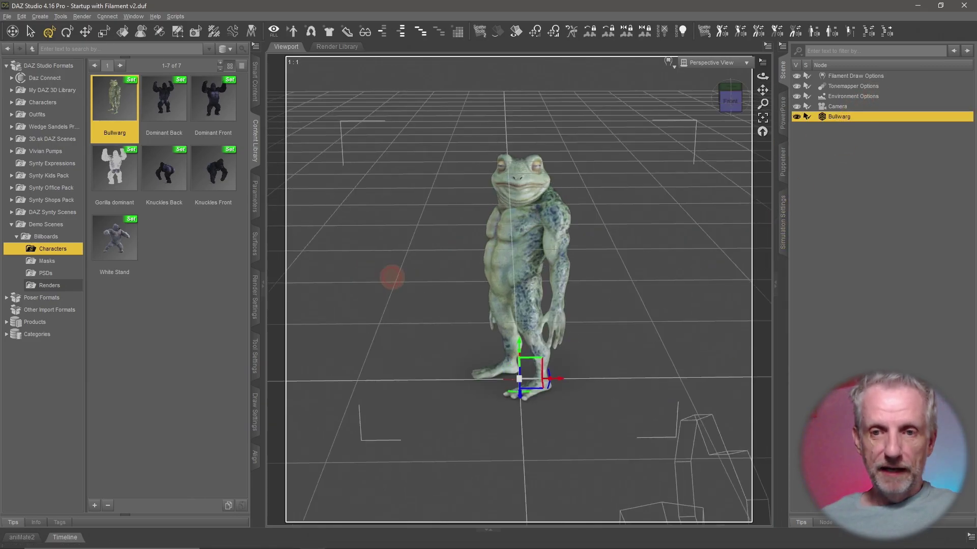
drag(392, 278, 364, 279)
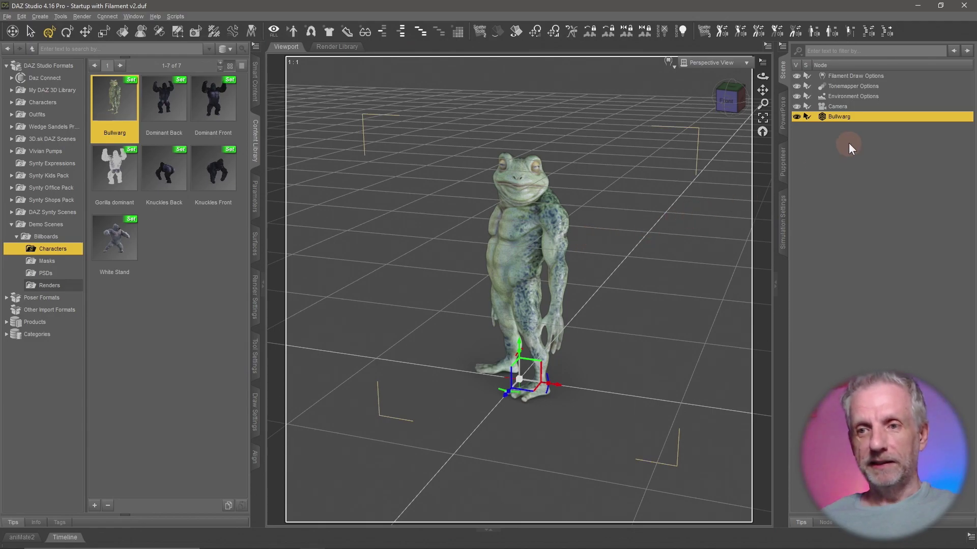
key(Delete)
scroll(518, 266, up, 2)
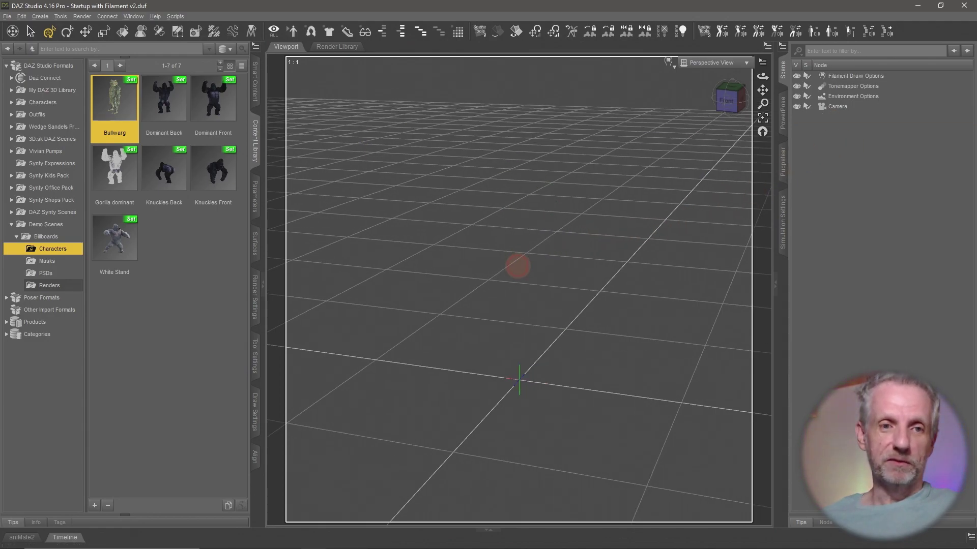
drag(517, 266, 496, 323)
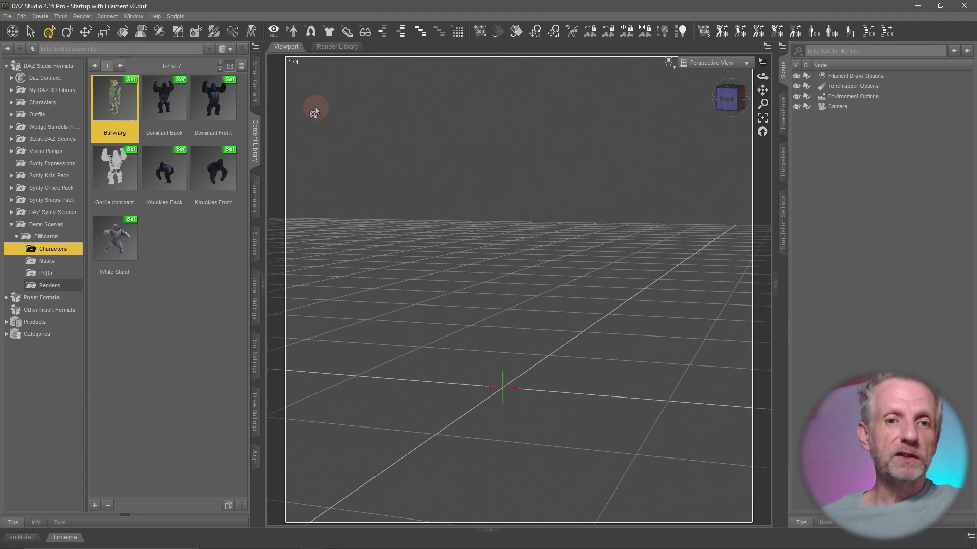
Find Billboard Builder under Utilities in Smart Content Products with Filter By Context off.
click(257, 96)
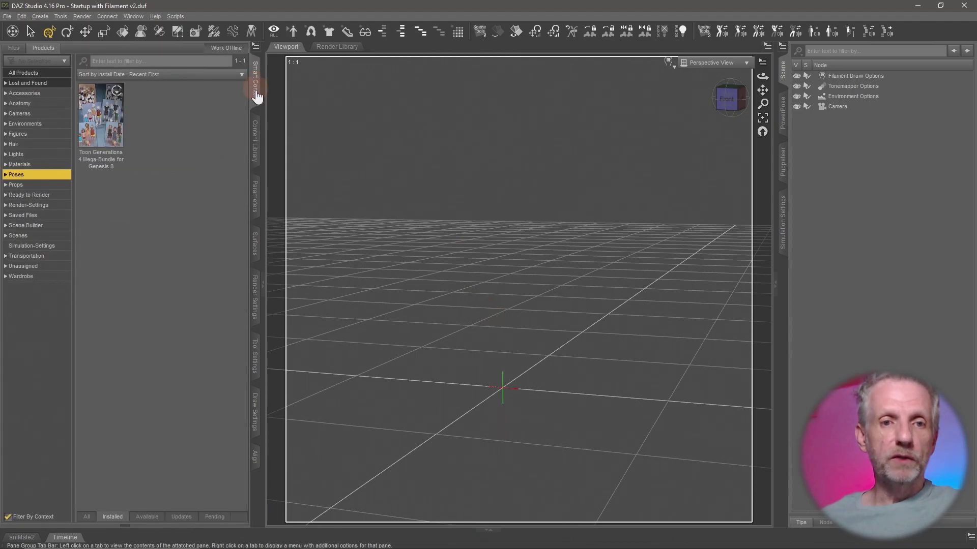
click(9, 517)
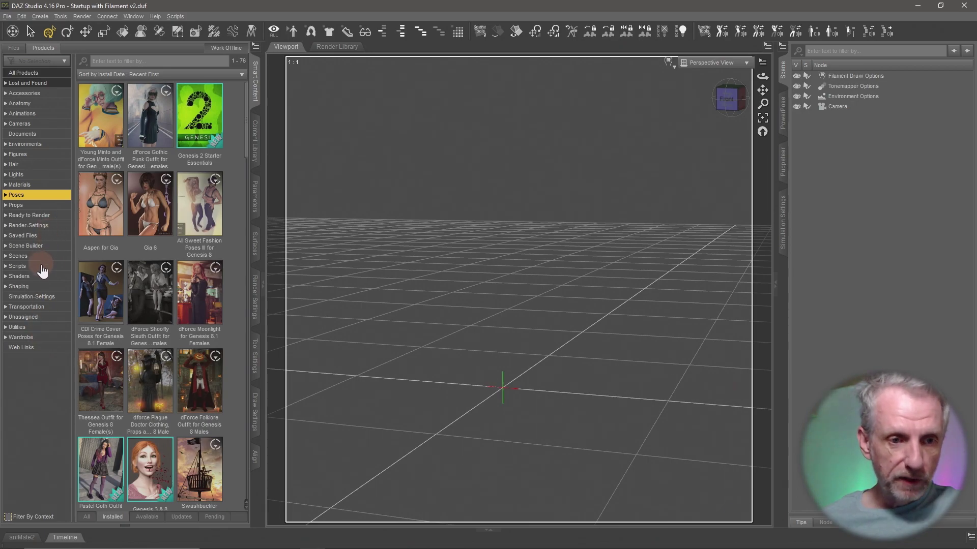
click(41, 327)
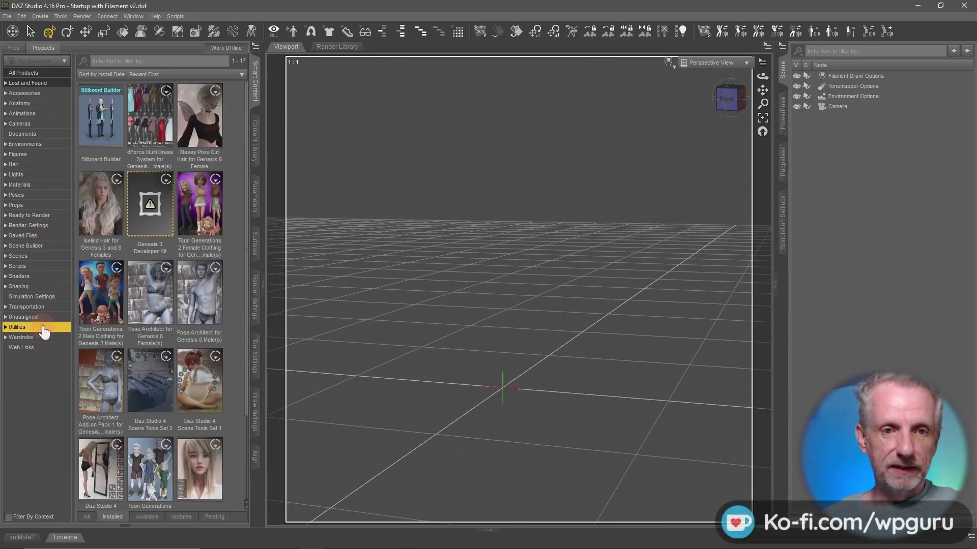
click(94, 135)
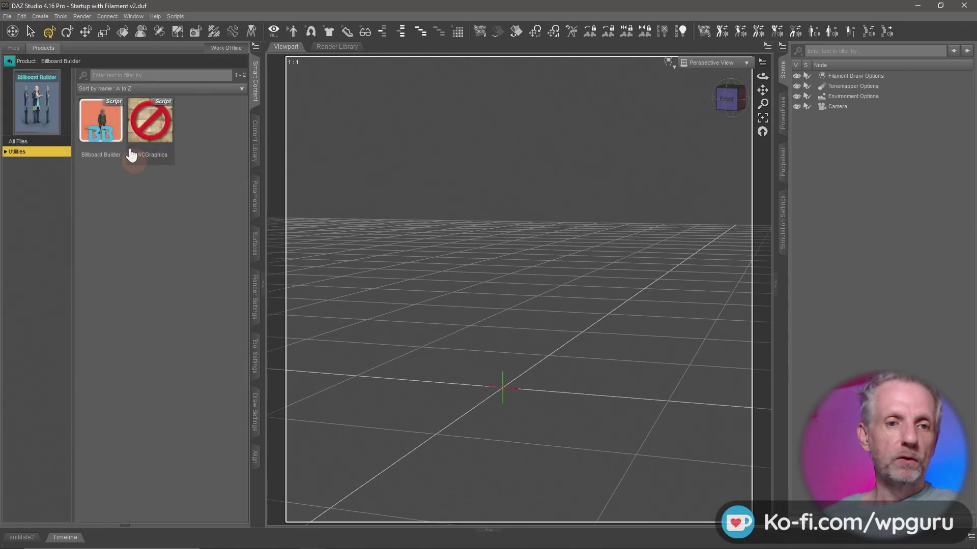
Launch the Billboard Builder script and move its window to the top-left corner.
double_click(109, 130)
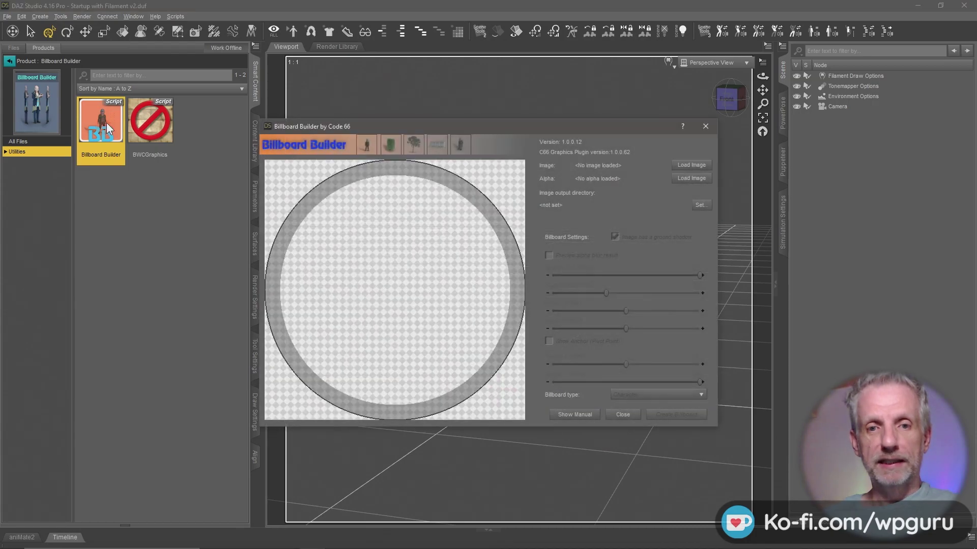
drag(459, 126, 206, 11)
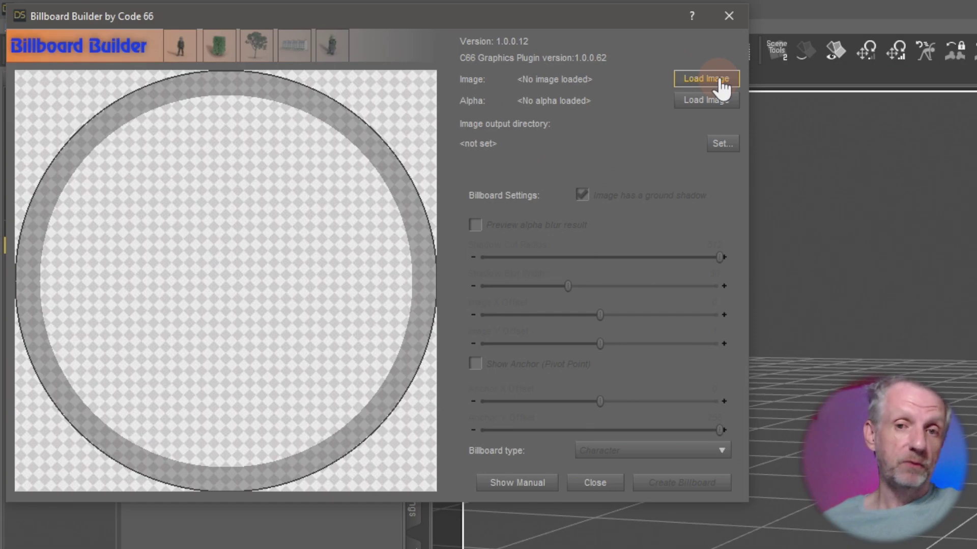
Load Bullwarg 1.png from the Billboards folder as the billboard image.
click(719, 79)
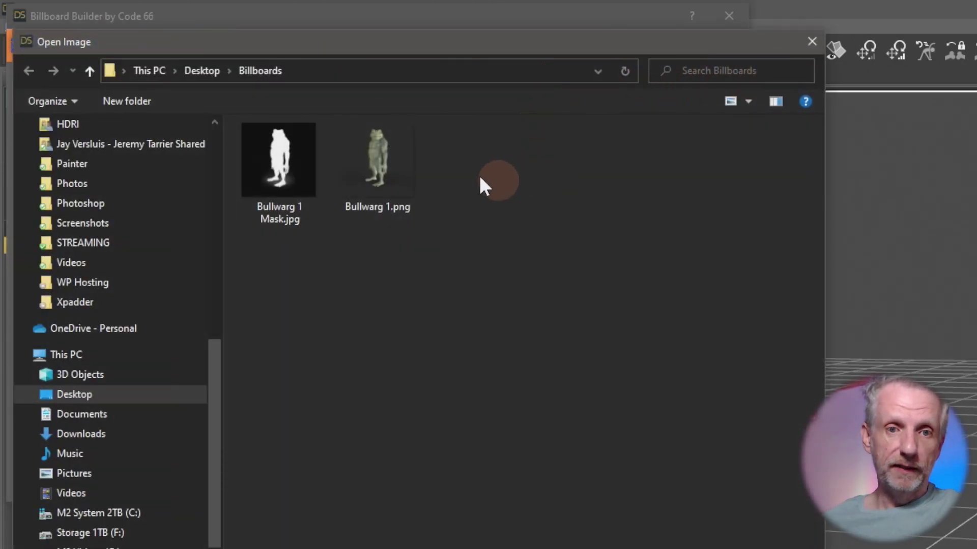
click(377, 201)
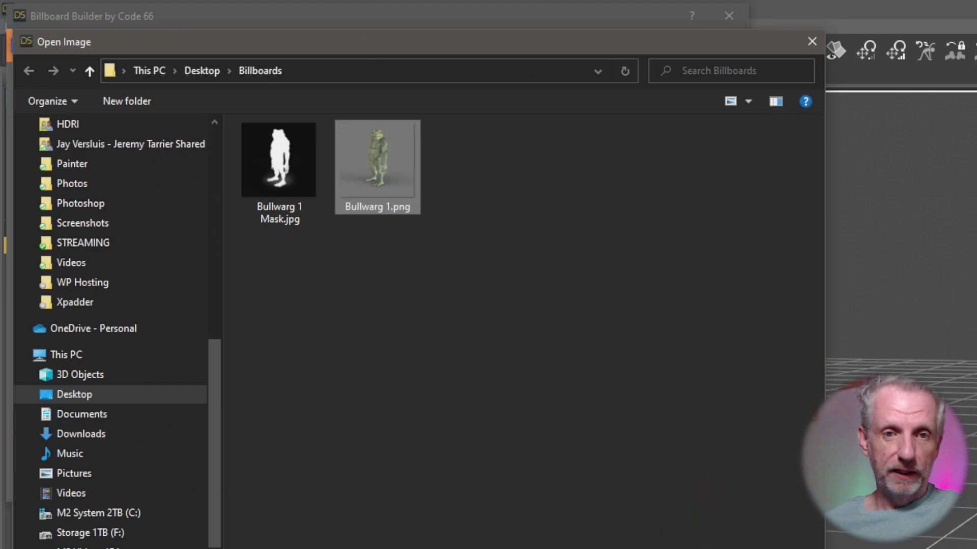
key(Return)
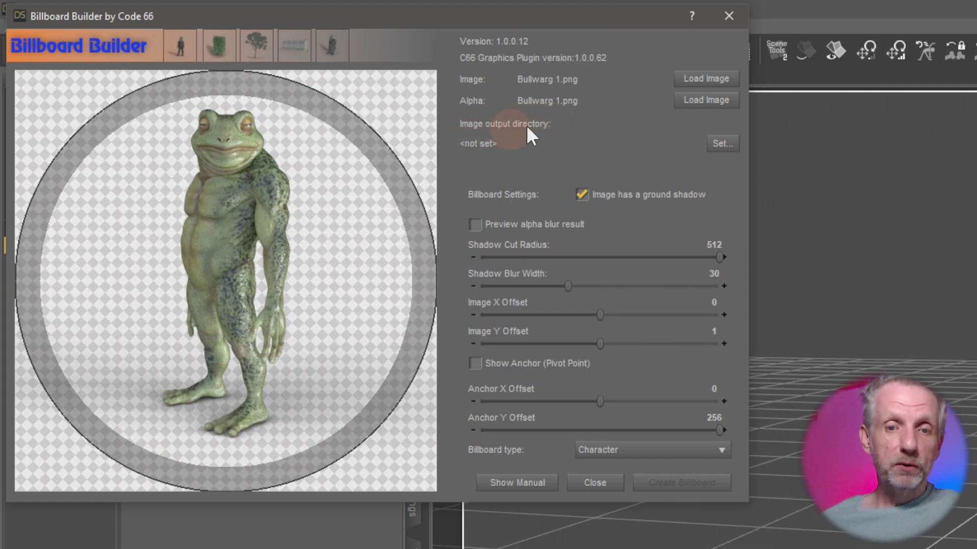
Set the billboard output directory to the Billboards folder on the Desktop.
click(722, 144)
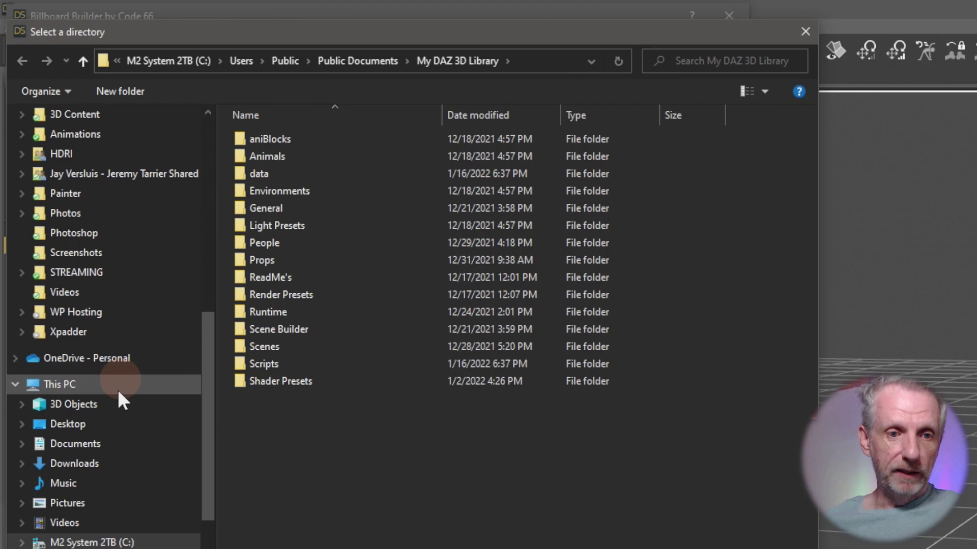
click(113, 420)
double_click(358, 173)
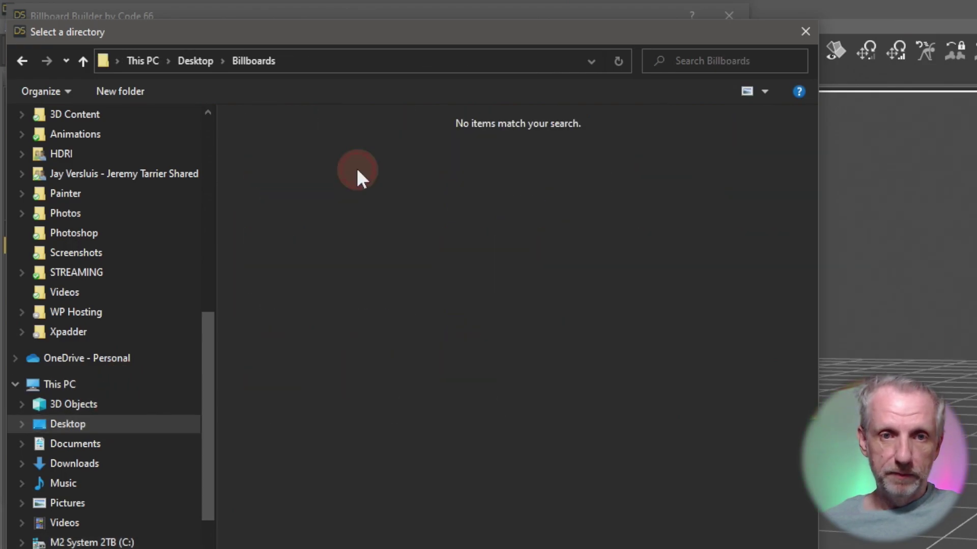
key(Return)
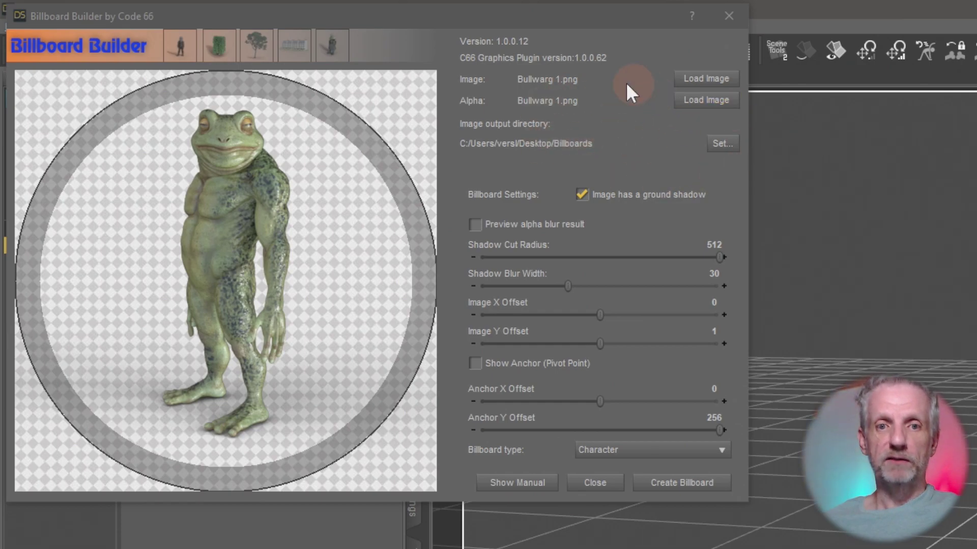
click(587, 194)
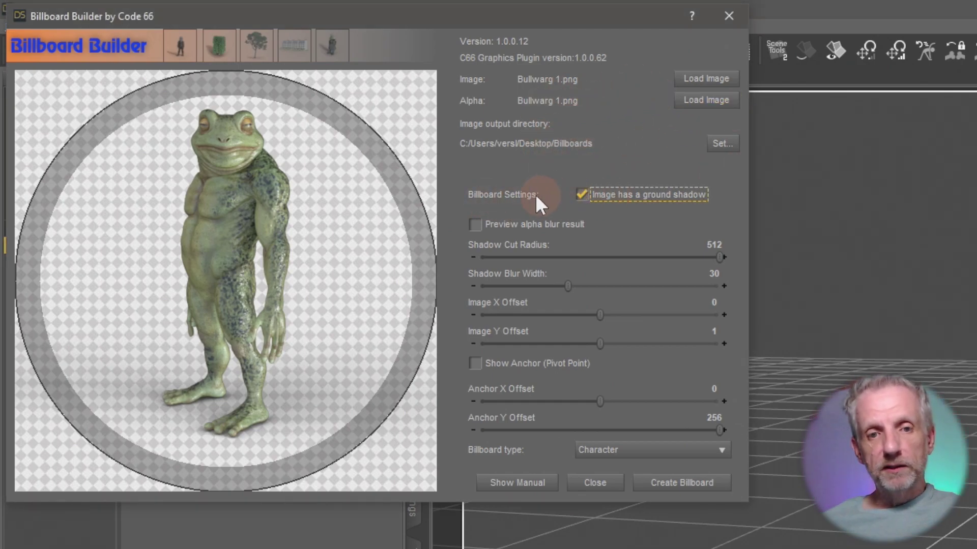
Keep 'Image has a ground shadow' enabled and set Shadow Blur Width to 37.
click(580, 196)
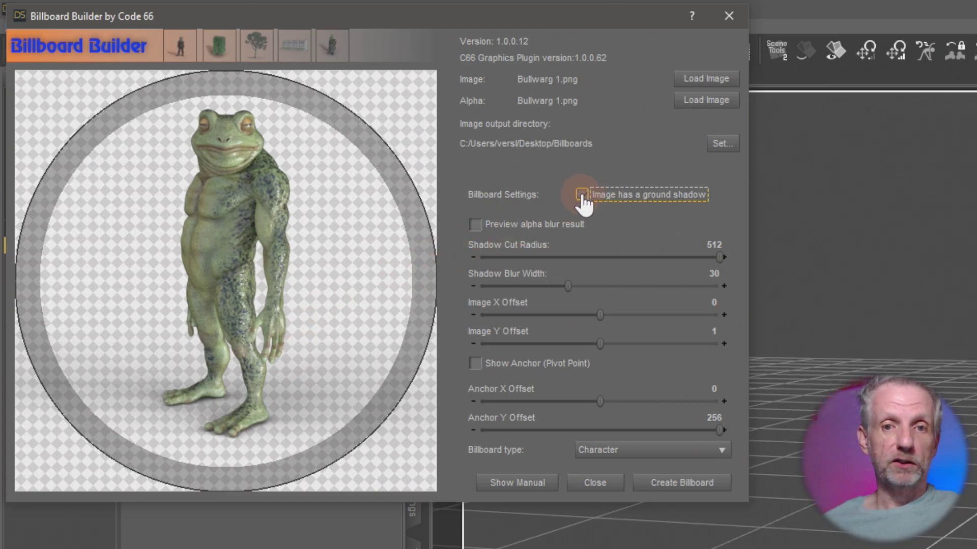
click(579, 197)
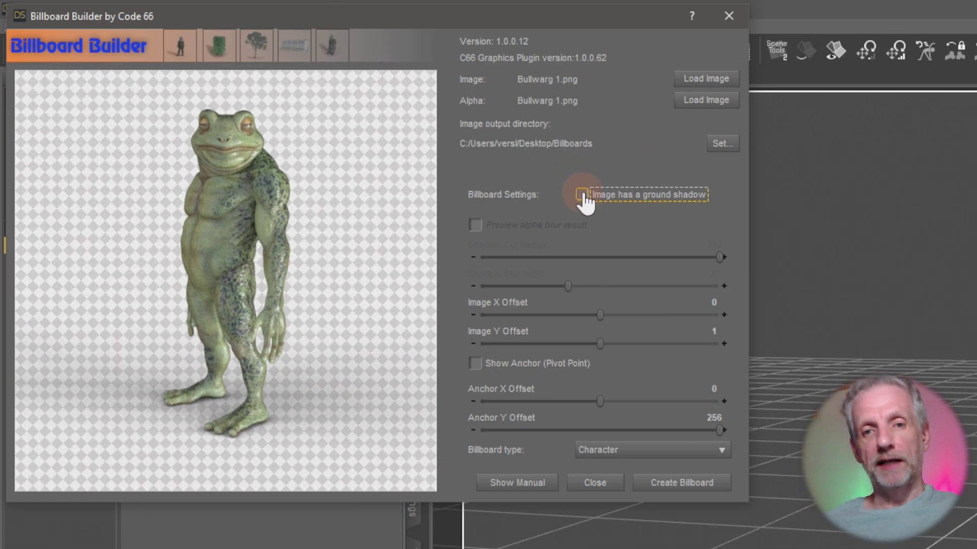
click(583, 196)
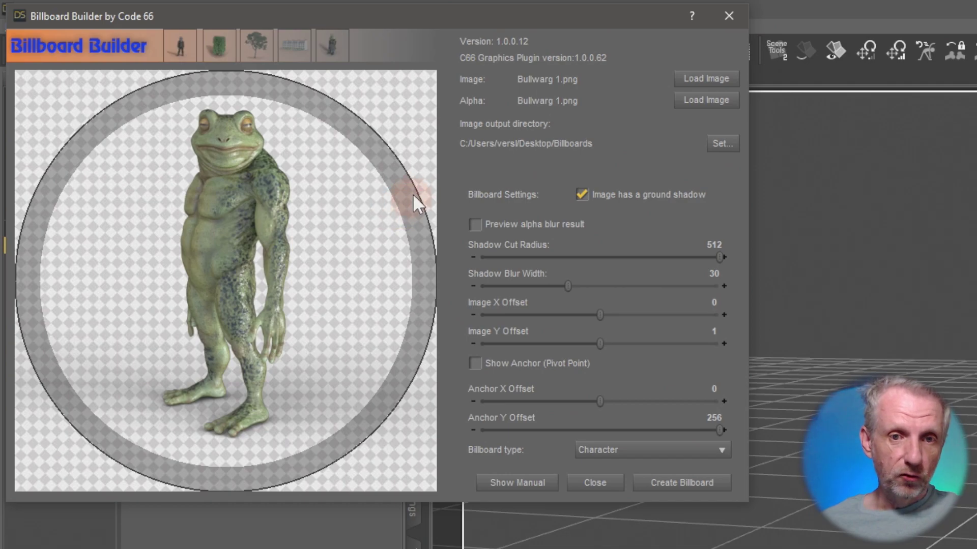
drag(566, 289, 654, 291)
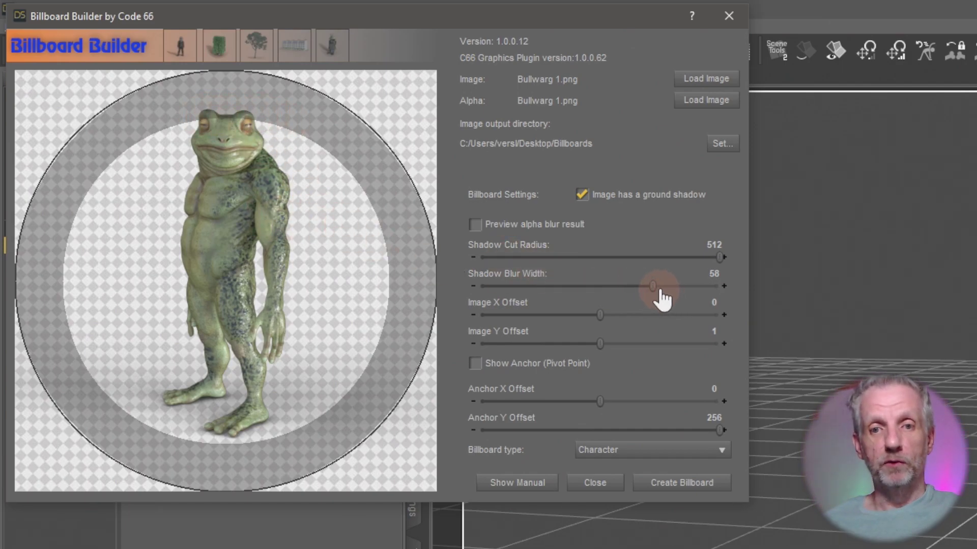
drag(651, 285, 588, 286)
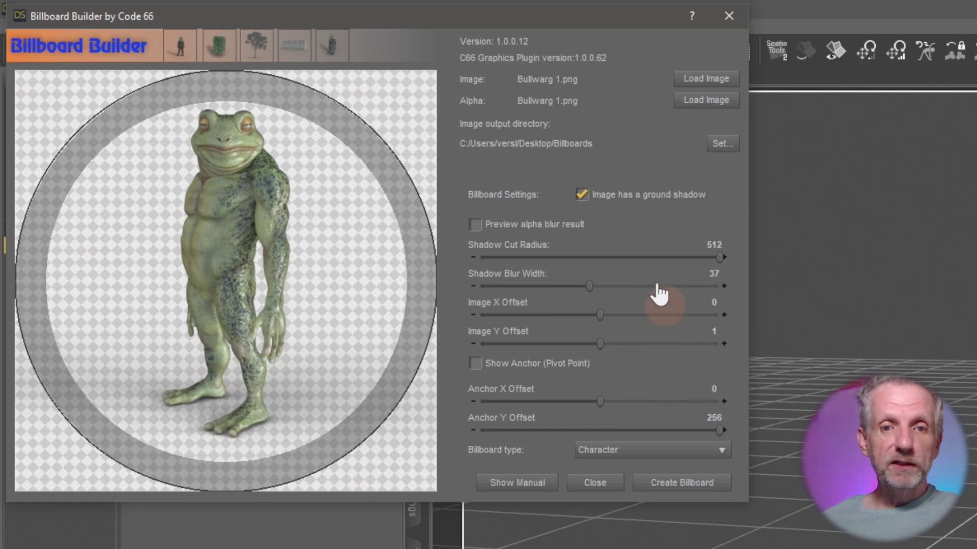
Enable 'Preview alpha blur result' and 'Show Anchor (Pivot Point)' to mark the frog's feet.
click(502, 230)
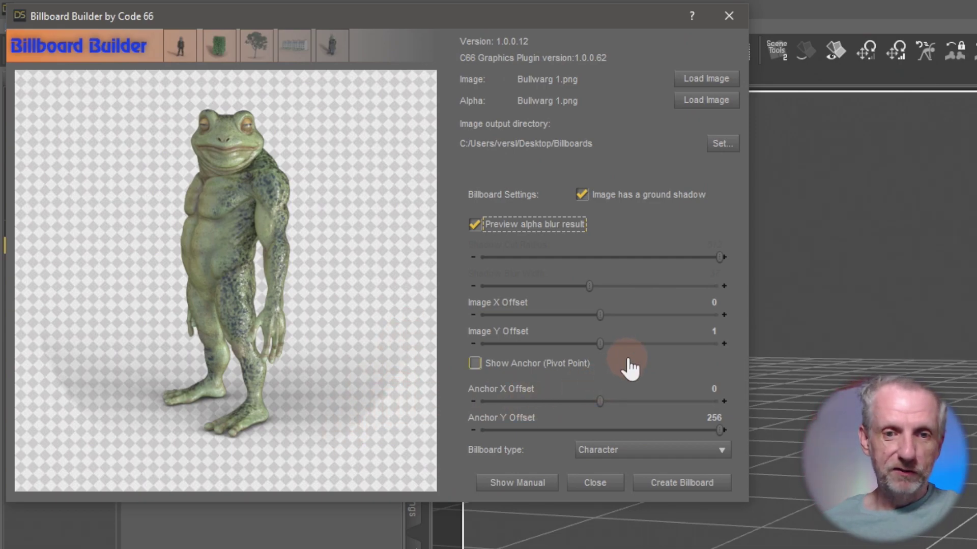
click(517, 373)
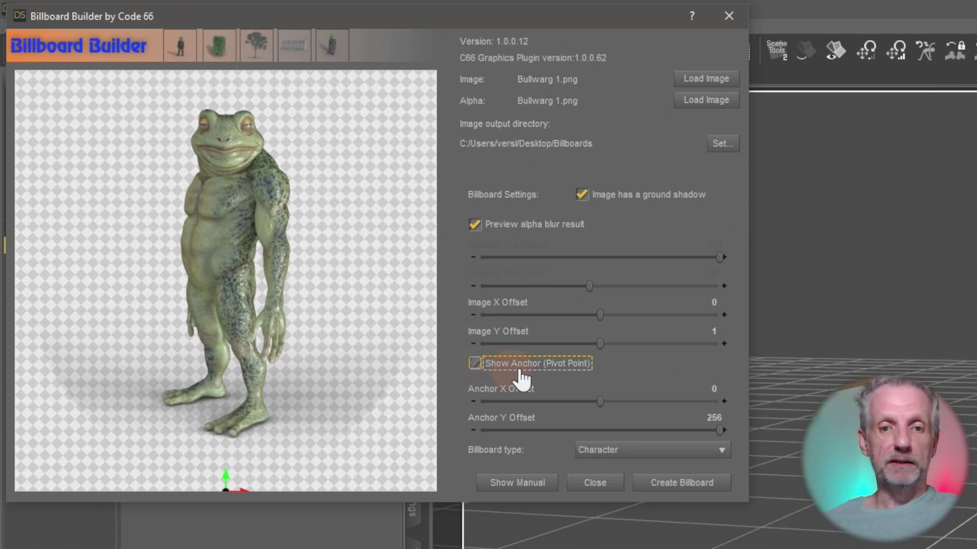
click(613, 364)
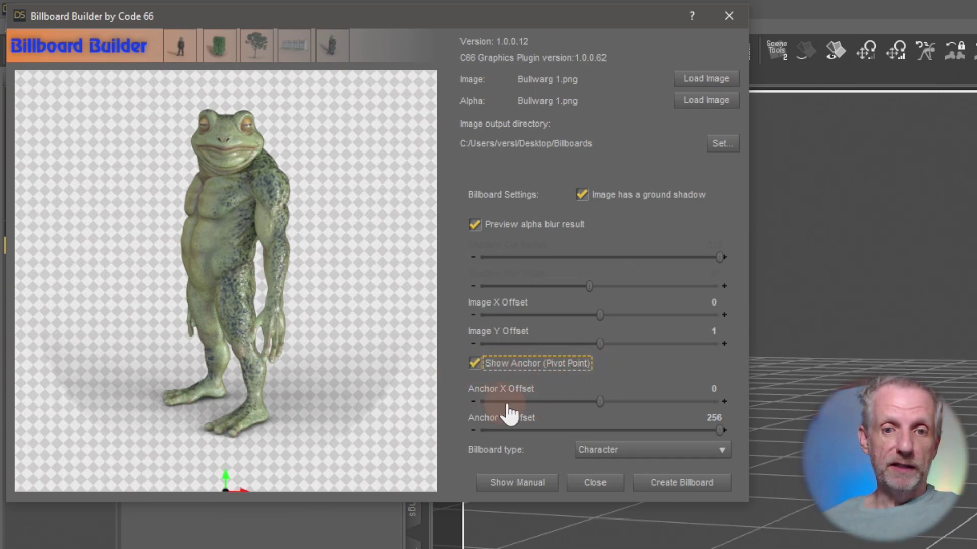
click(474, 365)
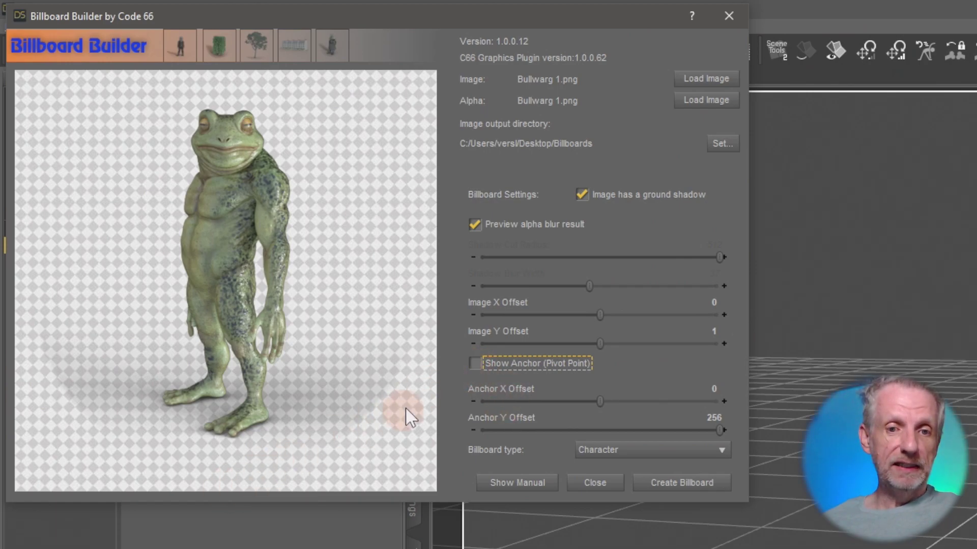
click(474, 365)
click(425, 424)
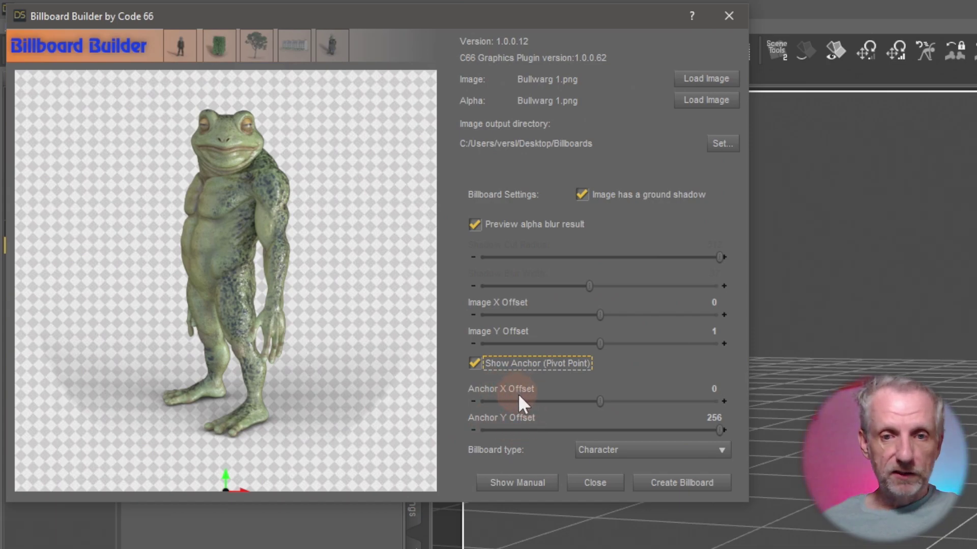
Set Anchor Y Offset to 147 and reset Anchor X Offset to 0.
click(717, 430)
drag(718, 432, 669, 437)
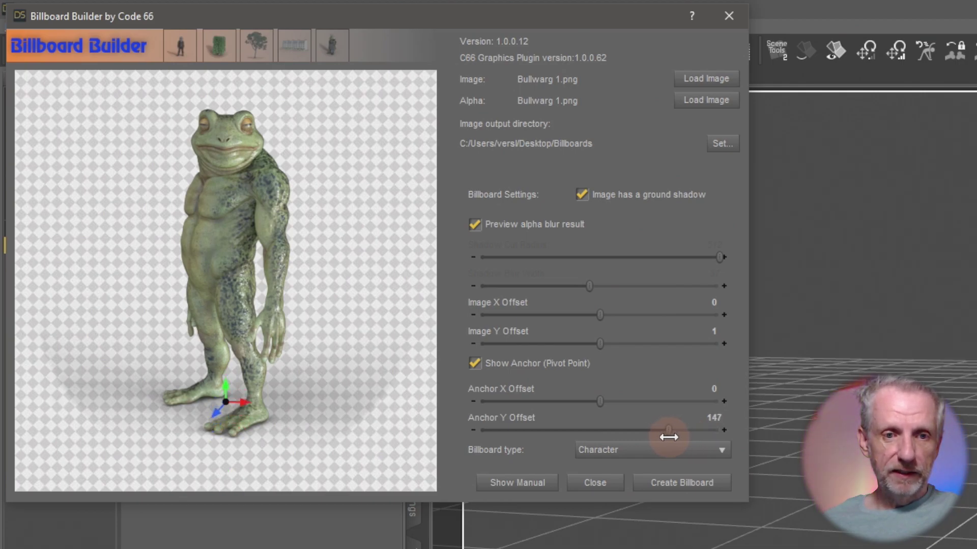
drag(600, 402, 602, 407)
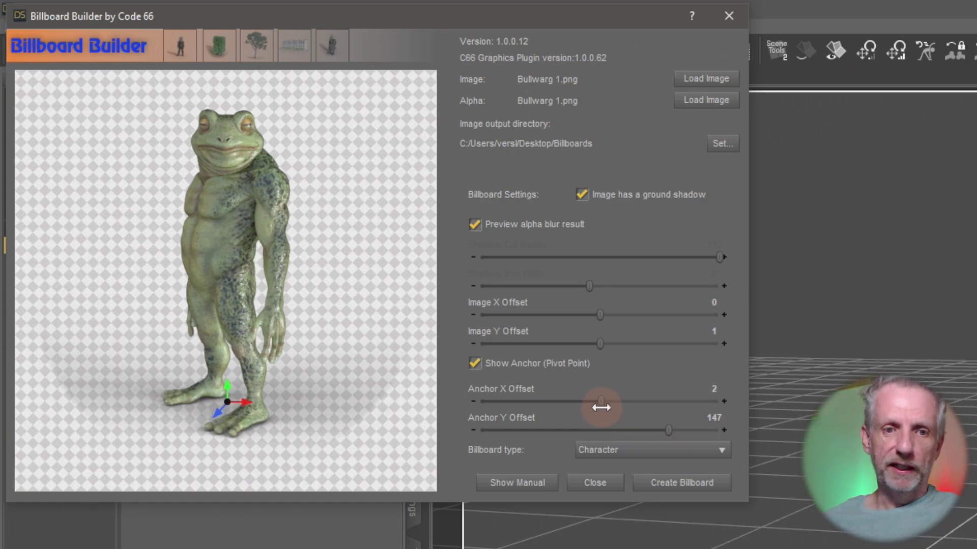
click(714, 390)
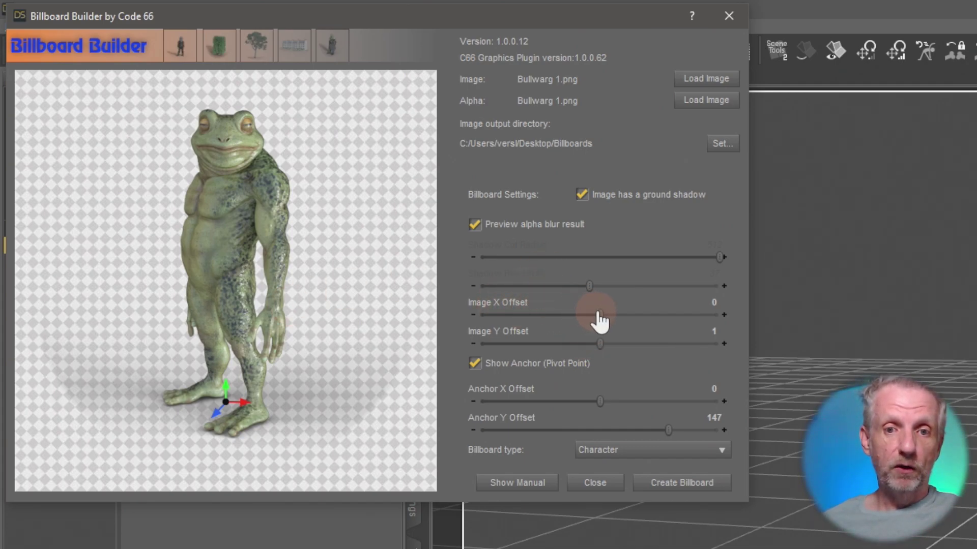
Set the Image X Offset to 1.
drag(596, 313, 552, 320)
drag(615, 323, 589, 321)
click(724, 308)
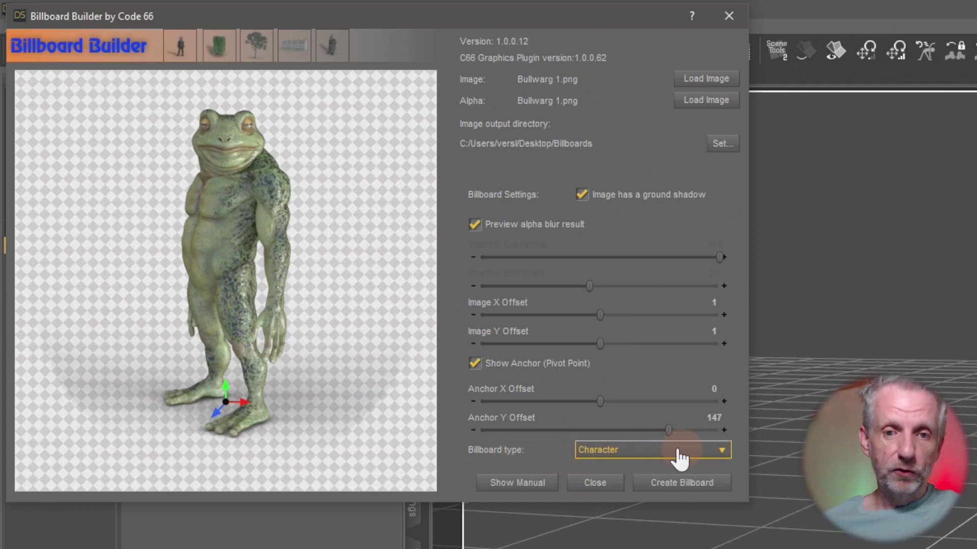
Review the Botanic, Character and Other billboard types, leaving Character selected.
click(709, 453)
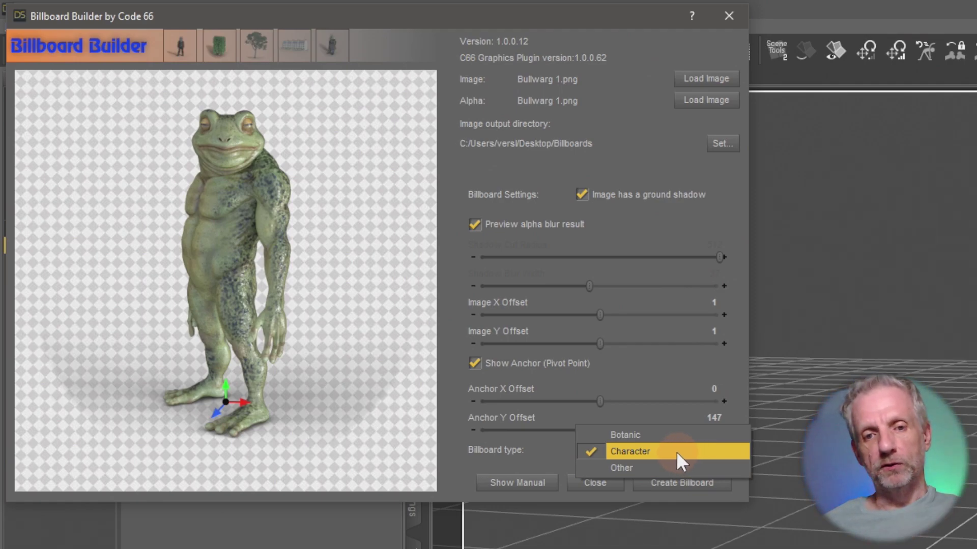
click(556, 452)
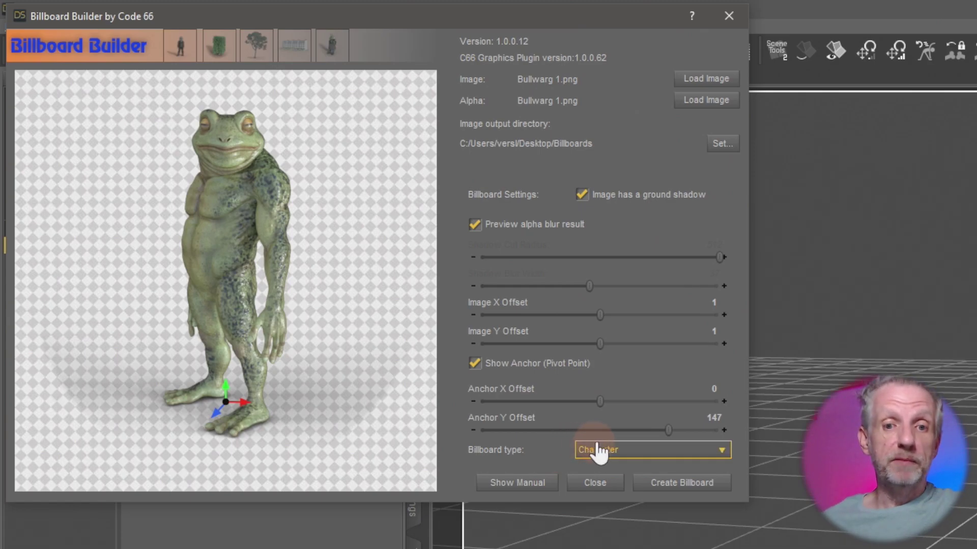
click(662, 452)
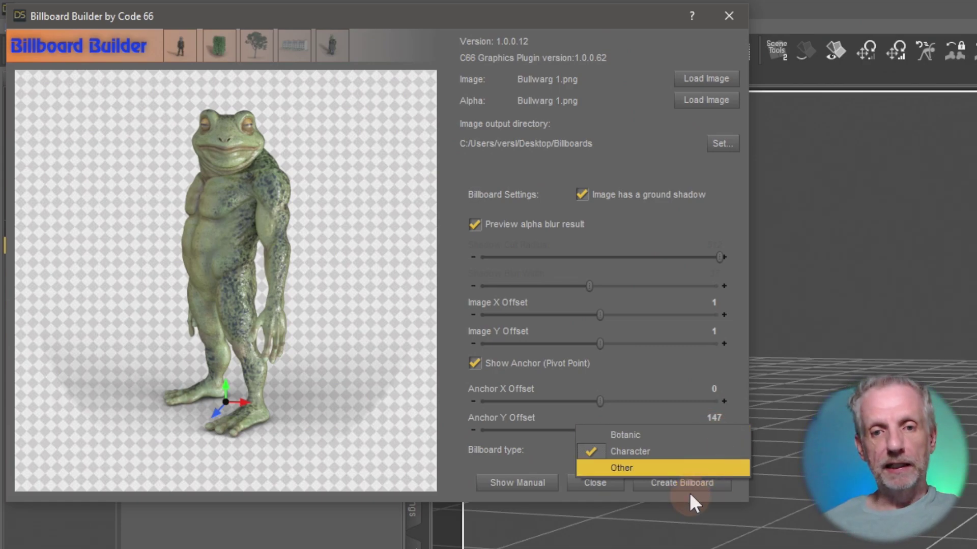
Keep Character as the billboard type and create the Bullwarg 1 Billboard in the scene.
click(710, 451)
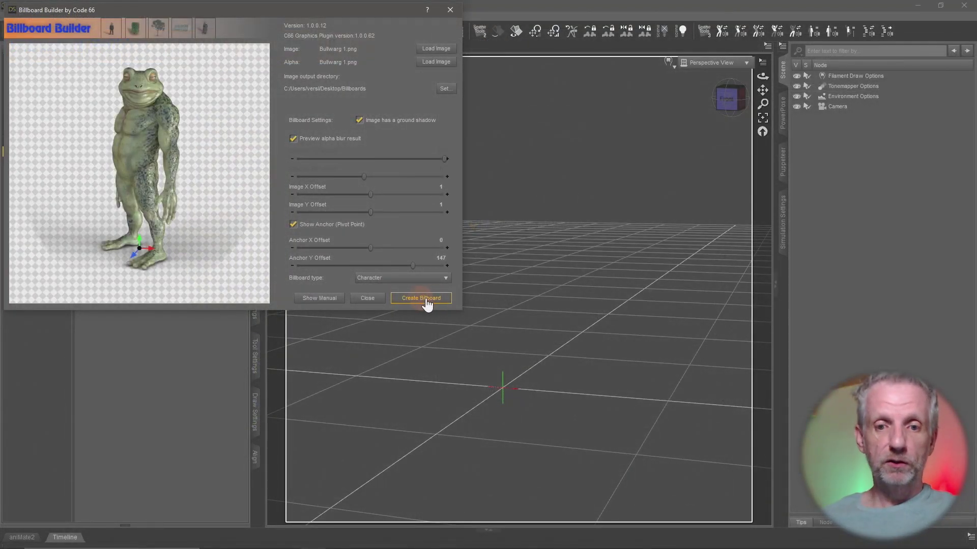
click(420, 299)
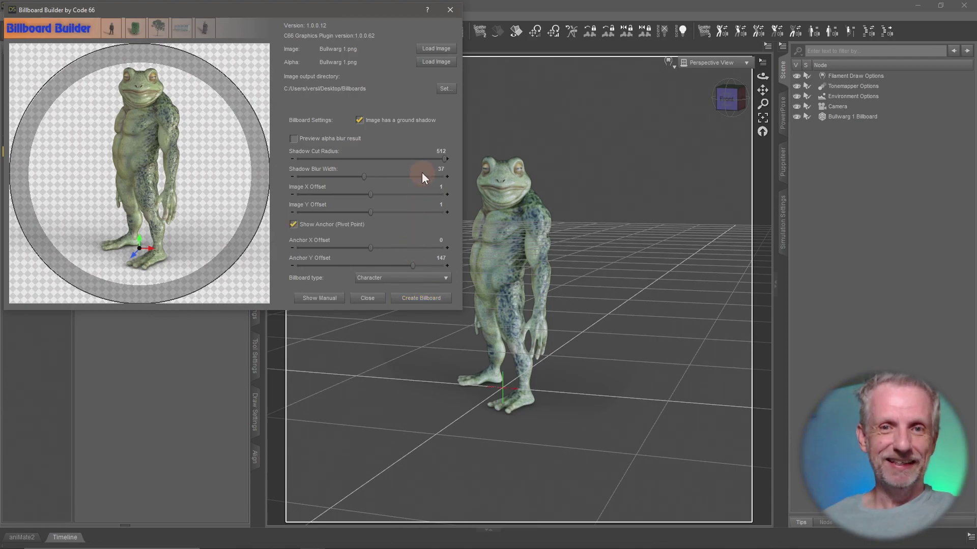
Close Billboard Builder, select Bullwarg 1 Billboard, and inspect it edge-on and from above.
click(367, 299)
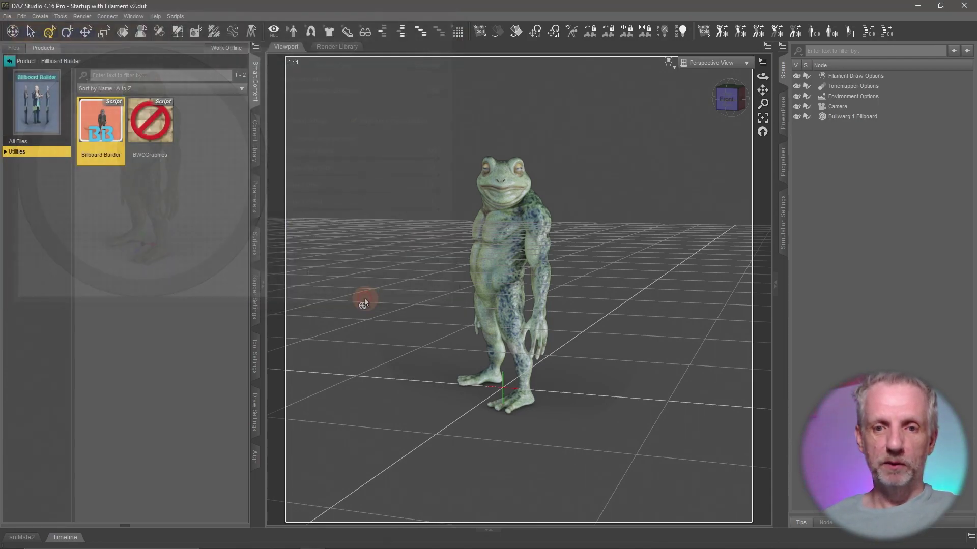
mouse_move(587, 372)
mouse_down()
mouse_move(615, 366)
mouse_move(589, 371)
mouse_up()
click(589, 371)
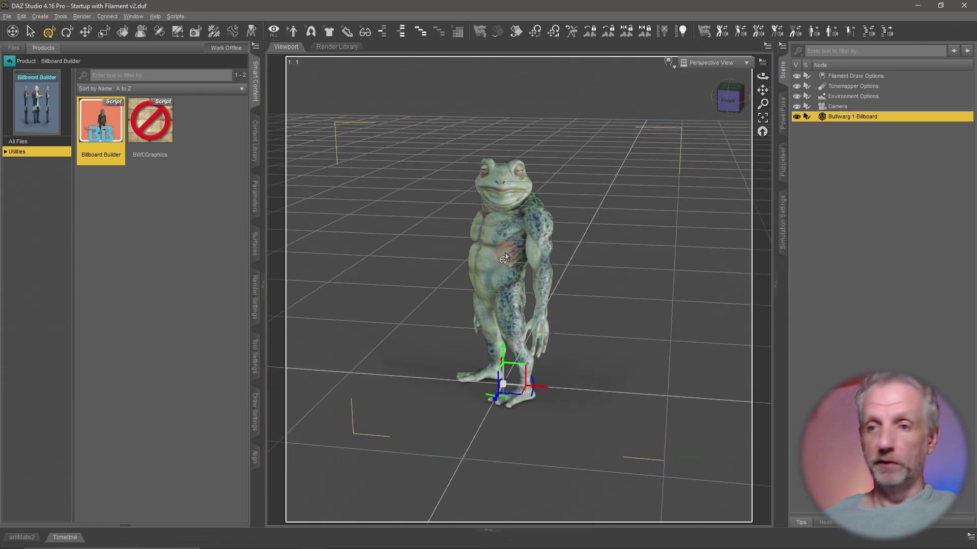
drag(584, 290, 569, 240)
drag(547, 279, 551, 284)
scroll(550, 283, up, 10)
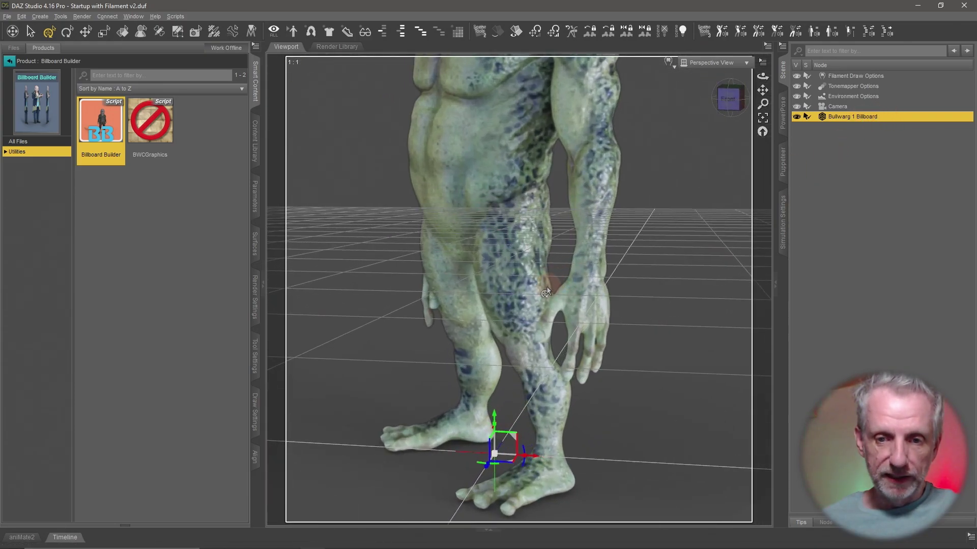
scroll(546, 294, down, 10)
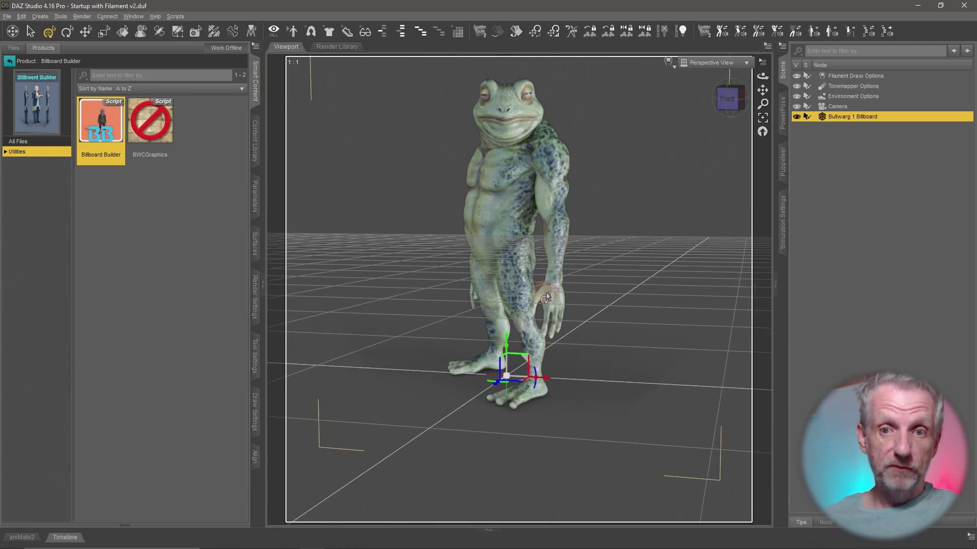
mouse_move(546, 297)
mouse_down()
mouse_move(558, 302)
mouse_move(560, 293)
mouse_up()
Create New Node Instances of the billboard using Copy Selected Item, then view the scattered crowd.
click(35, 19)
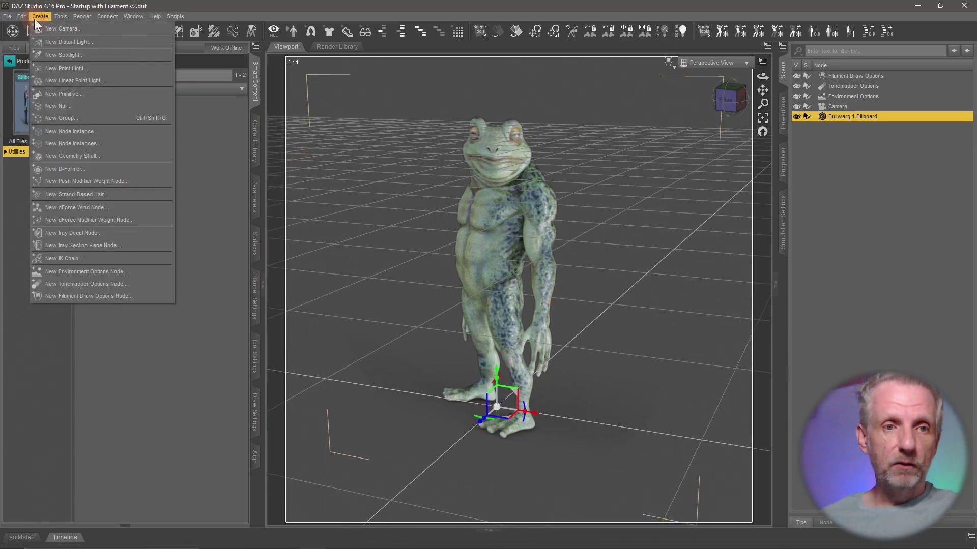
click(115, 142)
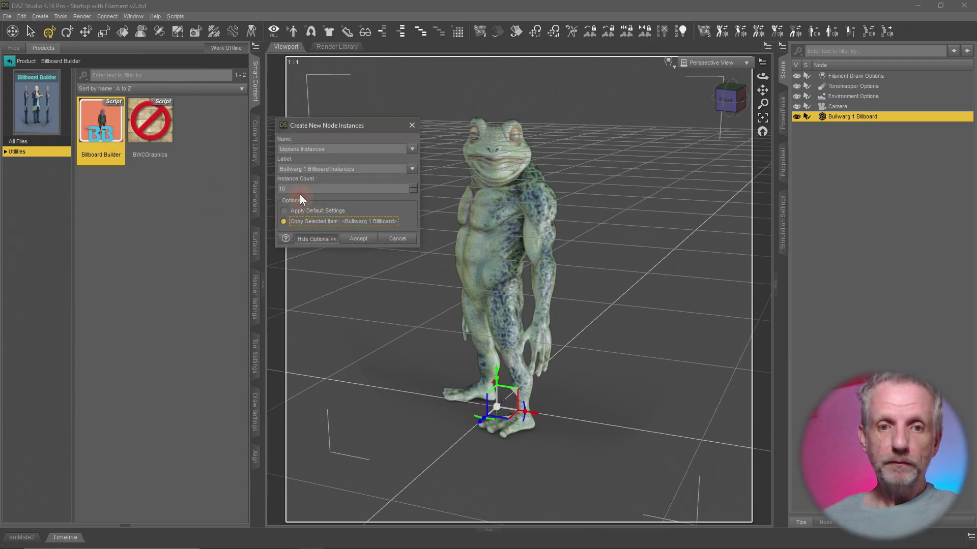
key(Return)
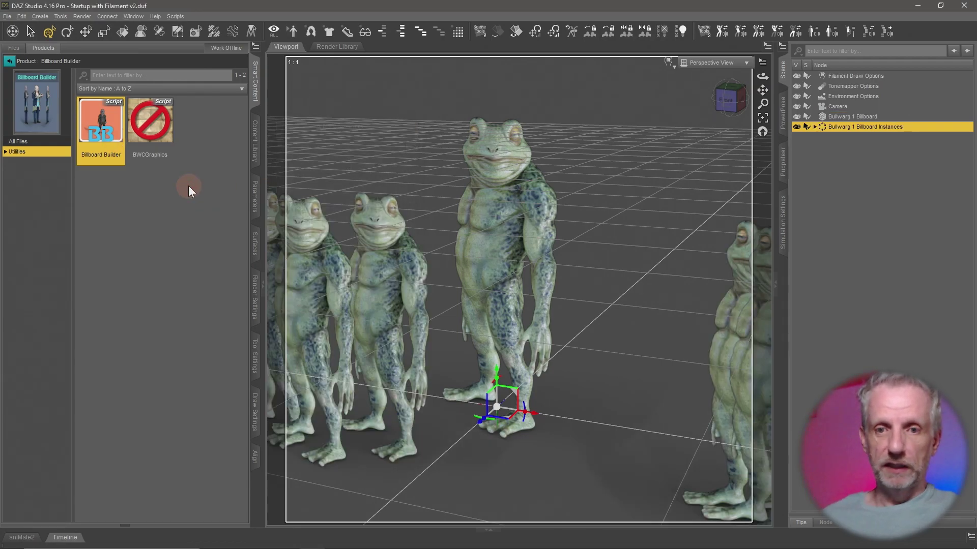
mouse_move(371, 301)
alt+mouse_down()
mouse_move(435, 346)
mouse_move(426, 342)
mouse_move(430, 356)
mouse_move(590, 380)
mouse_move(573, 382)
alt+mouse_up()
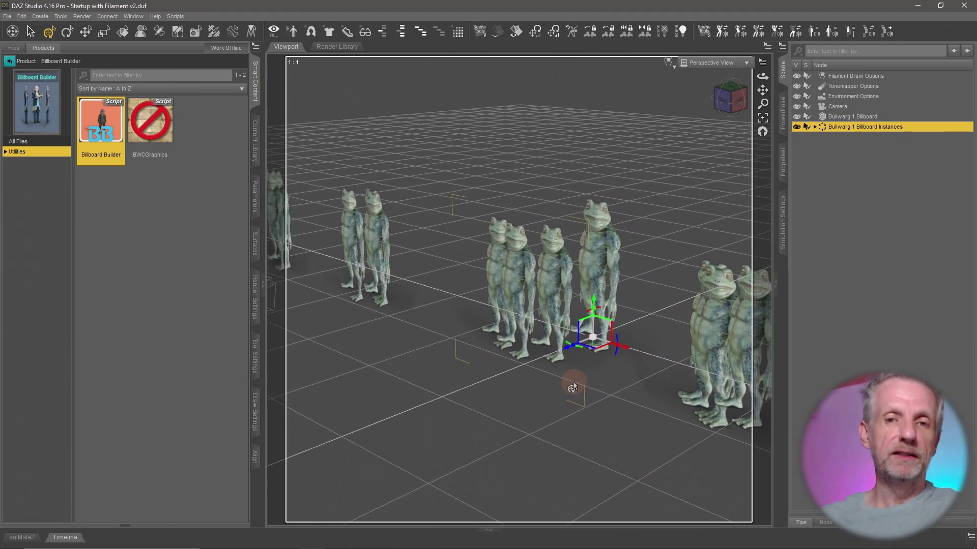